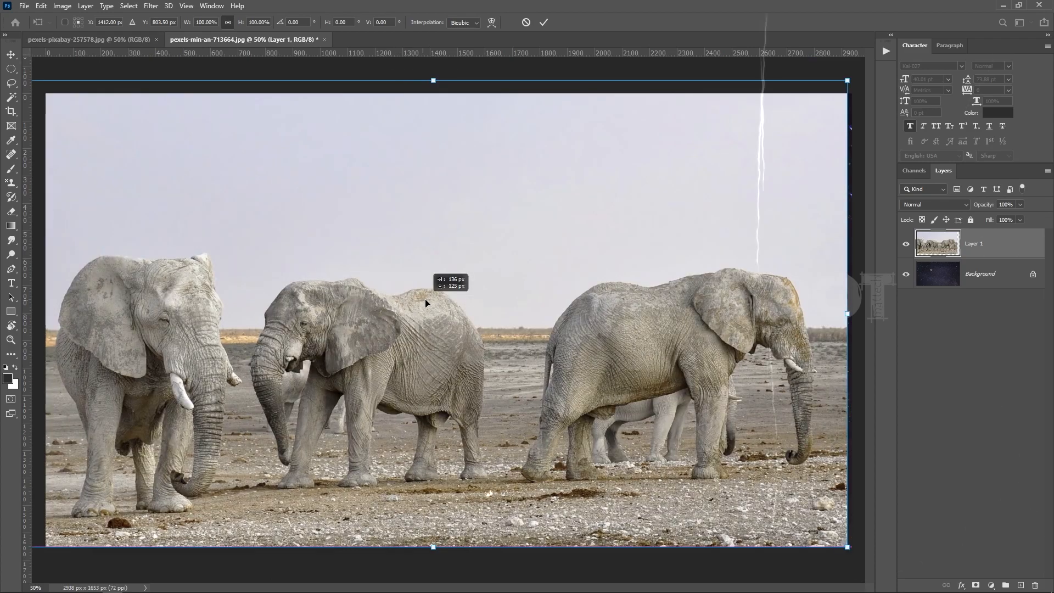
# - Scale the elephant layer to about 97.36% so it fits the canvas, and briefly hide it to check the night sky beneath
pyautogui.hotkey('ctrl', '-')
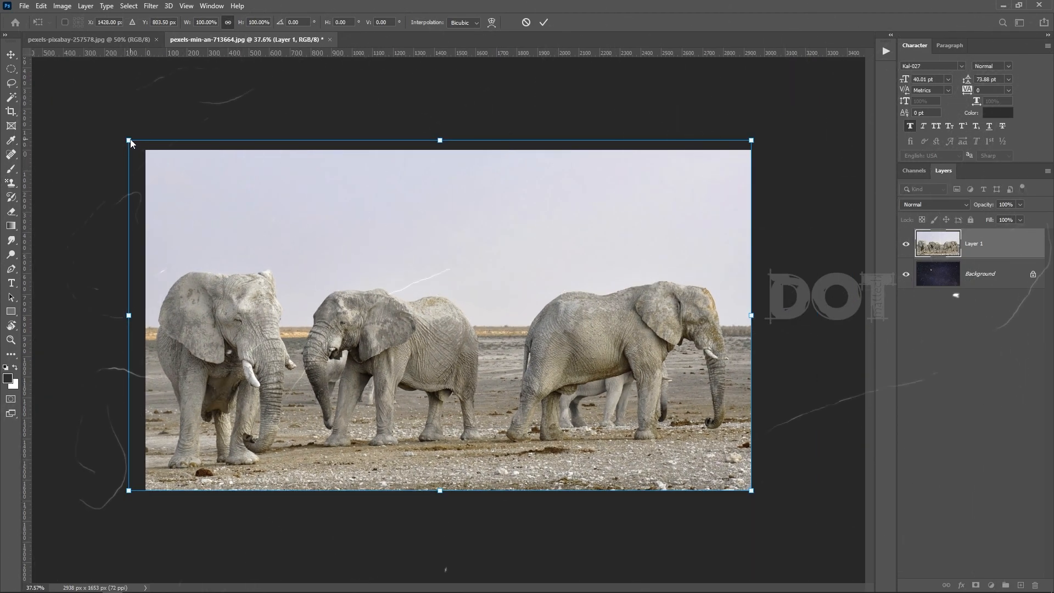
pyautogui.moveTo(125, 138); pyautogui.dragTo(142, 145)
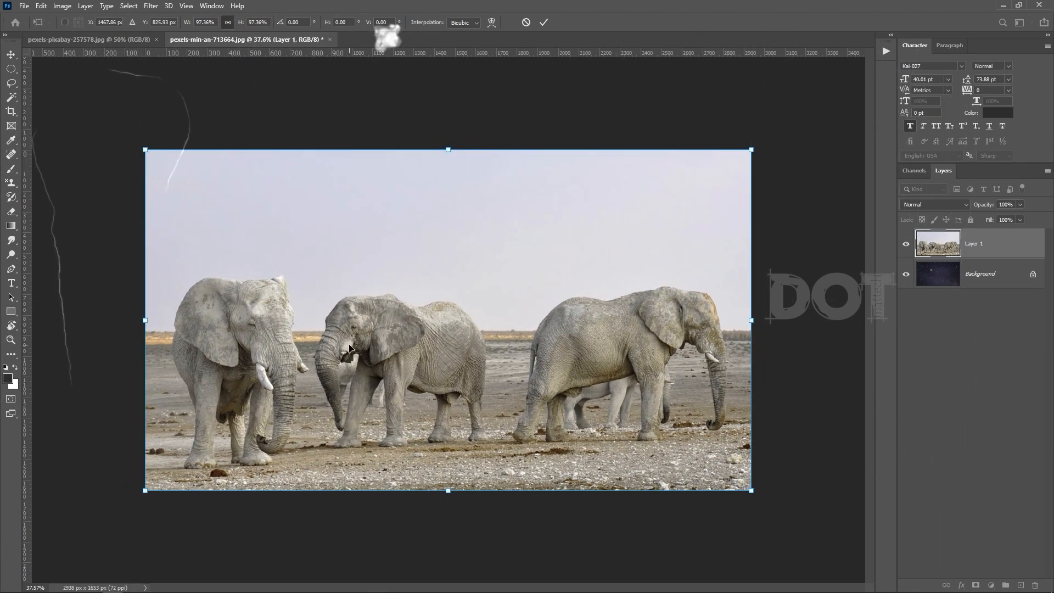
pyautogui.press('Return')
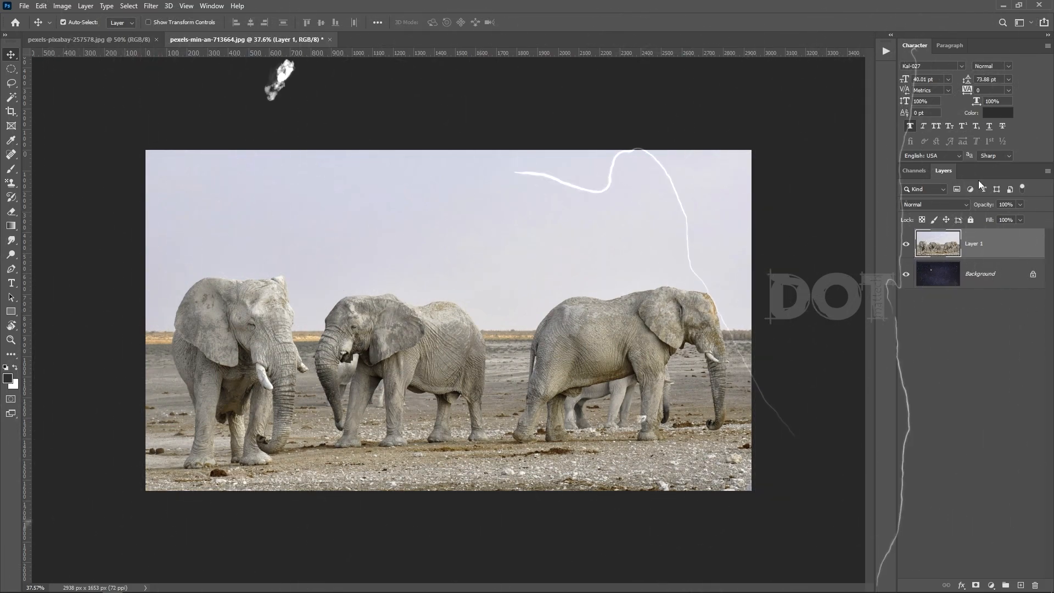
pyautogui.click(906, 243)
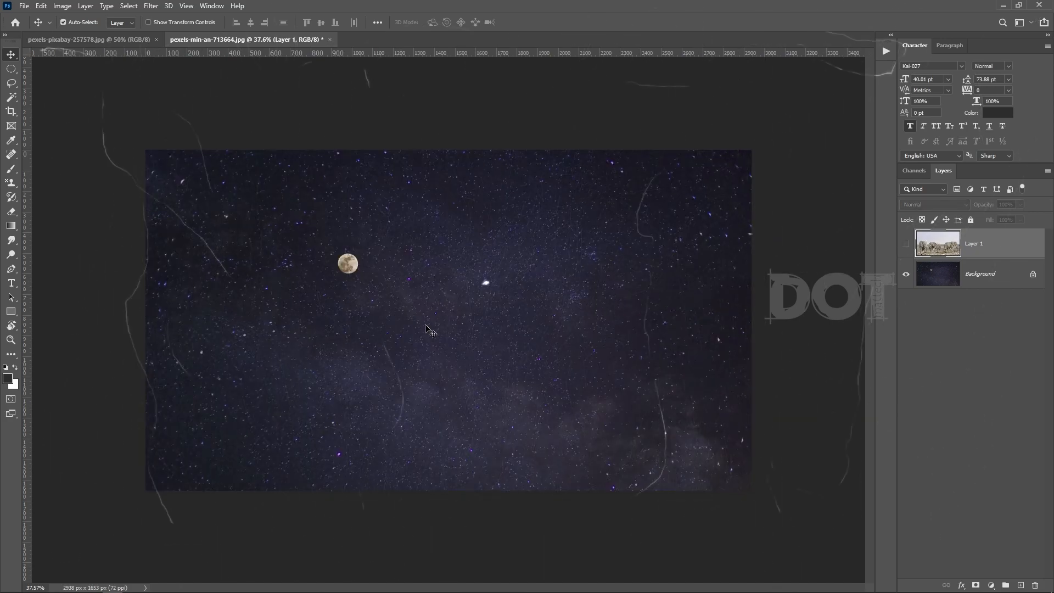
pyautogui.click(906, 243)
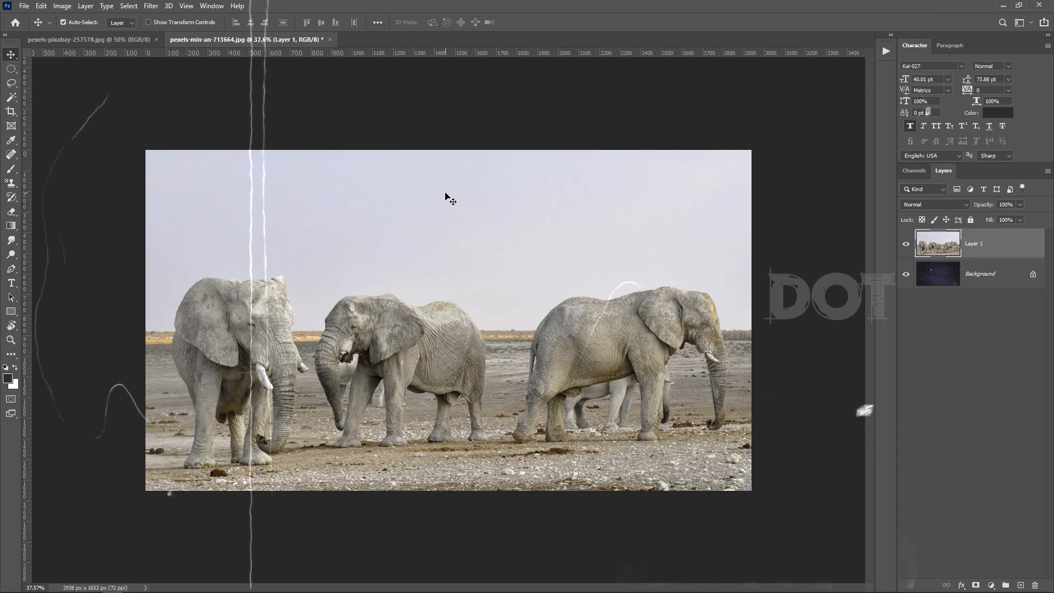
# - Select the pale sky with the Magic Wand and subtract the leftmost elephant's head edge from the selection with the Lasso tool
pyautogui.click(10, 99)
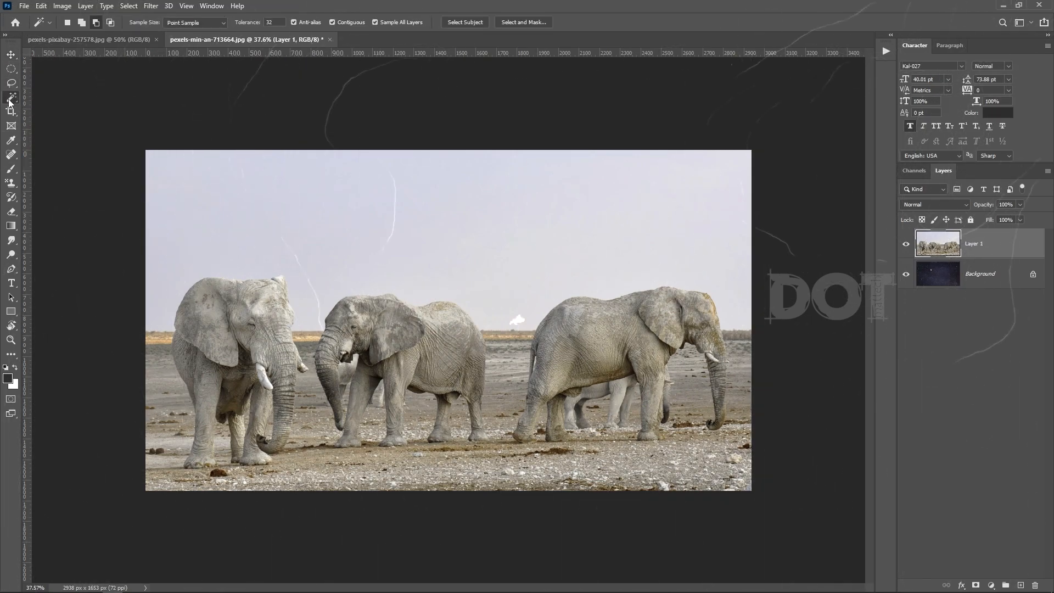
pyautogui.click(417, 207)
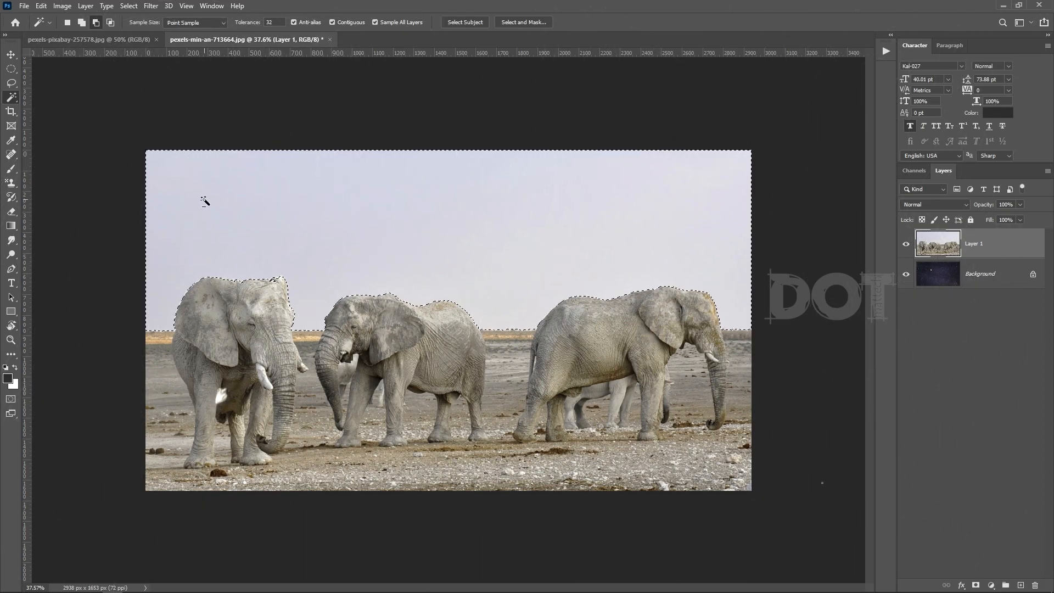
pyautogui.scroll(10, 210, 288)
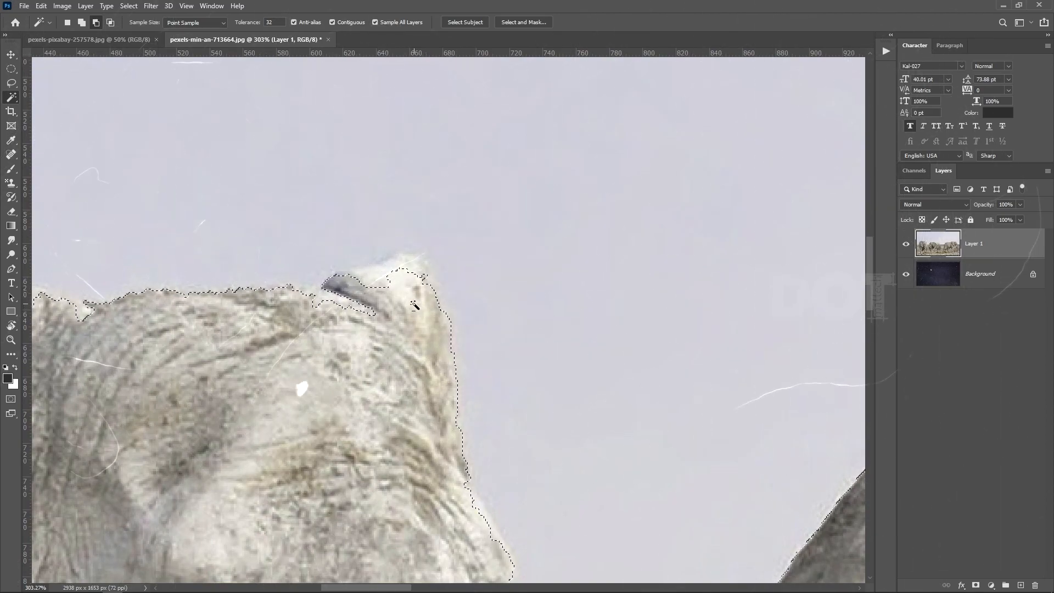
pyautogui.click(11, 83)
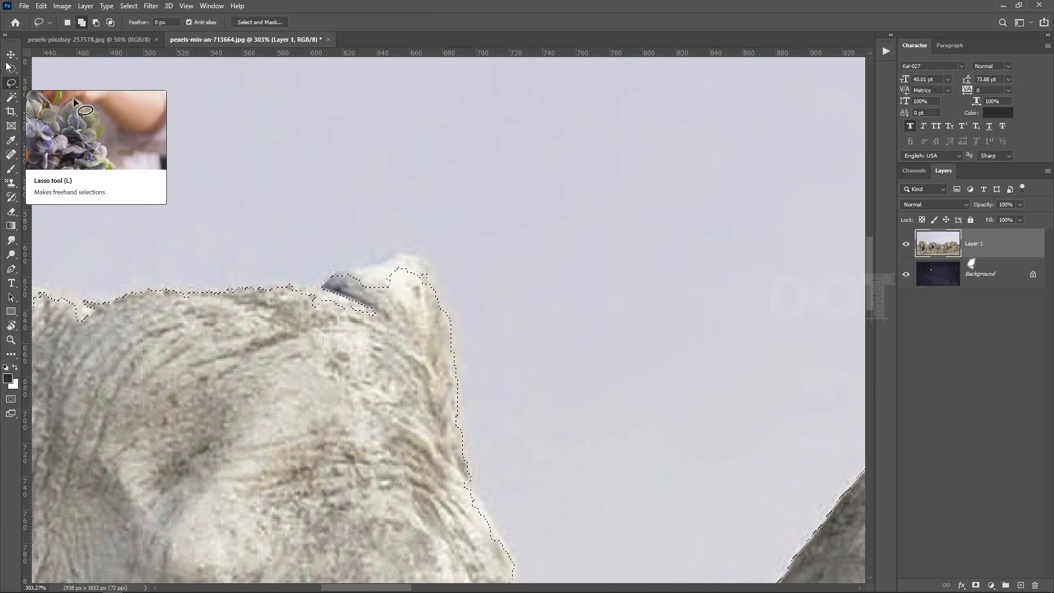
pyautogui.click(95, 23)
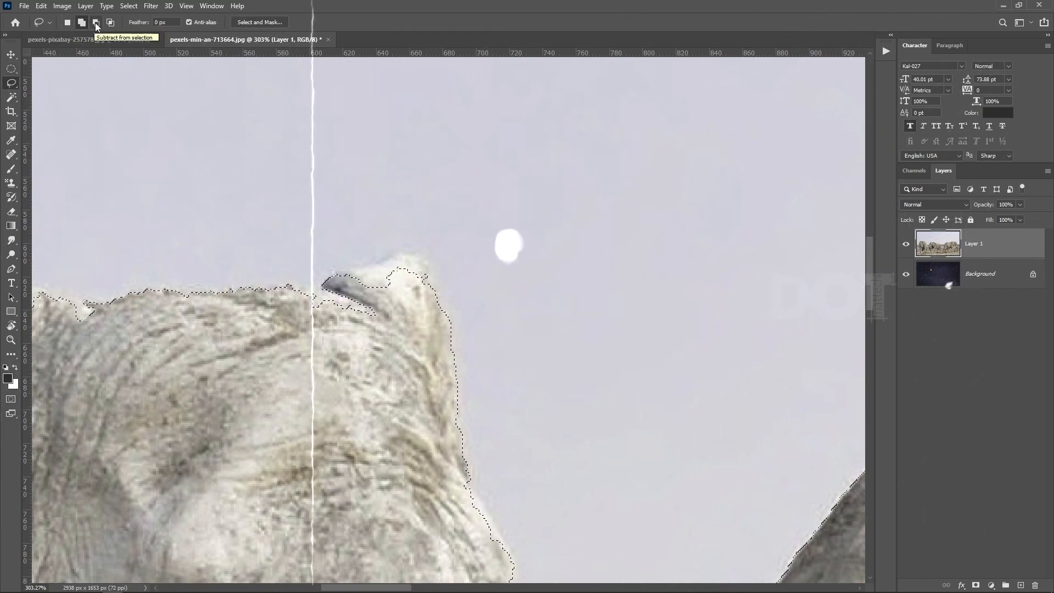
pyautogui.moveTo(193, 303); pyautogui.dragTo(255, 291)
pyautogui.moveTo(324, 282)
pyautogui.mouseDown()
pyautogui.moveTo(443, 310)
pyautogui.moveTo(457, 350)
pyautogui.mouseUp()
# - Delete the selected sky from the elephant layer and clear the selection
pyautogui.hotkey('ctrl', '0')
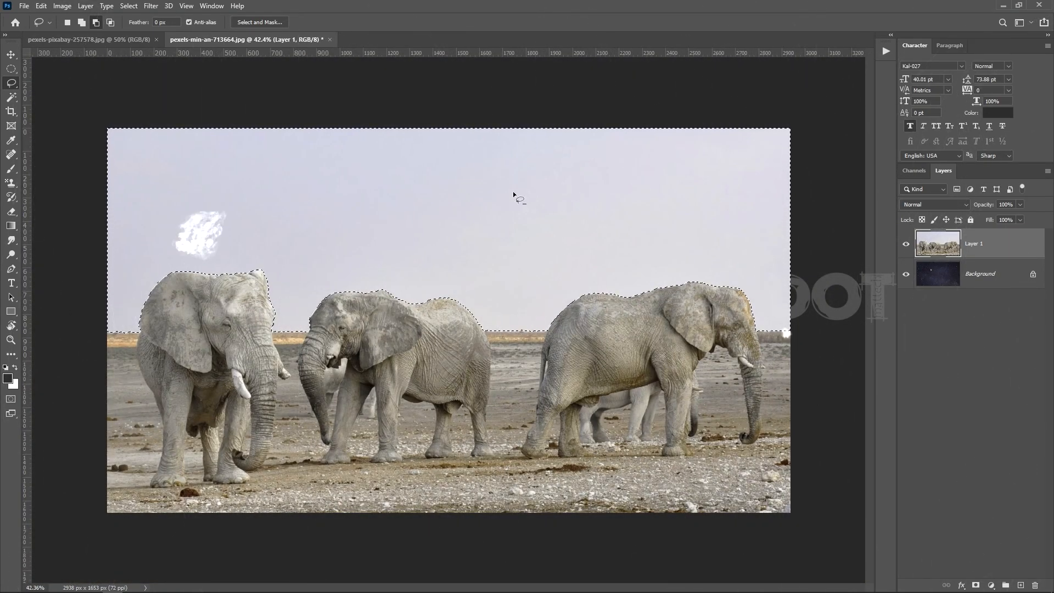
pyautogui.click(13, 55)
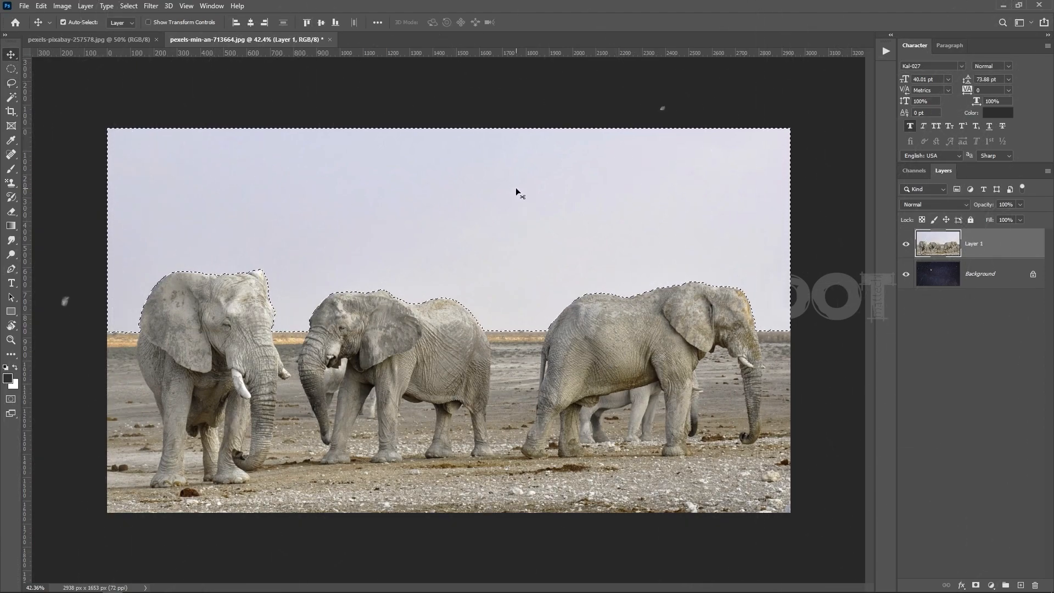
pyautogui.press('Delete')
pyautogui.hotkey('ctrl', 'd')
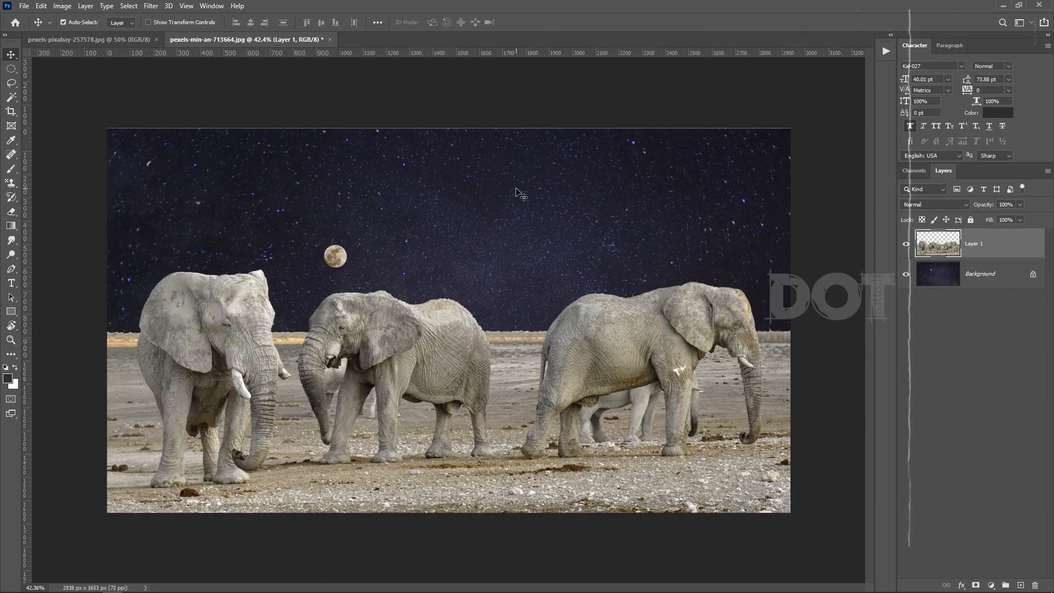
pyautogui.press('m')
pyautogui.moveTo(59, 82); pyautogui.dragTo(845, 185)
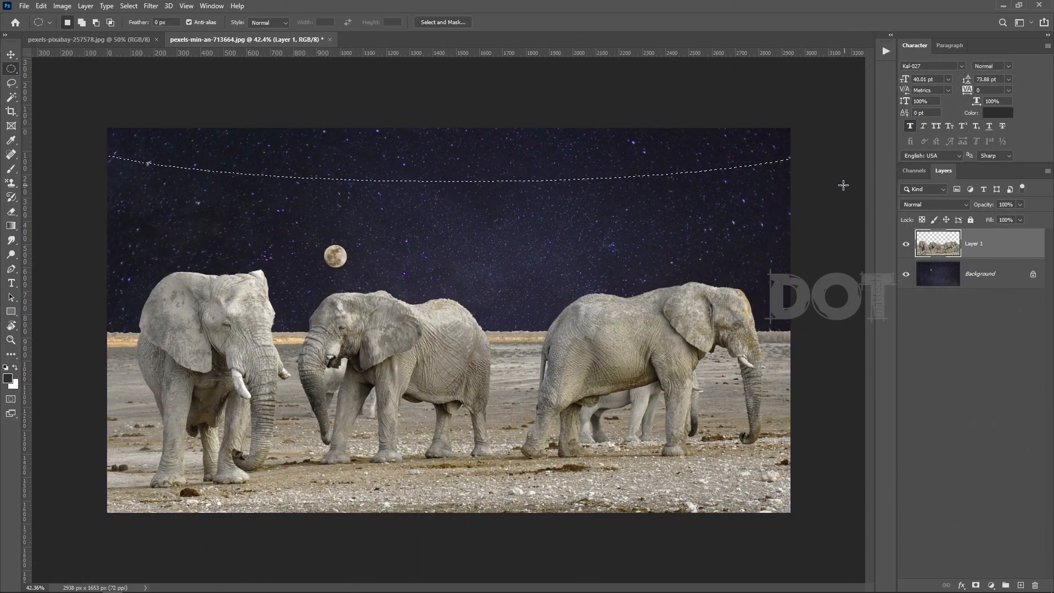
pyautogui.hotkey('ctrl', 'd')
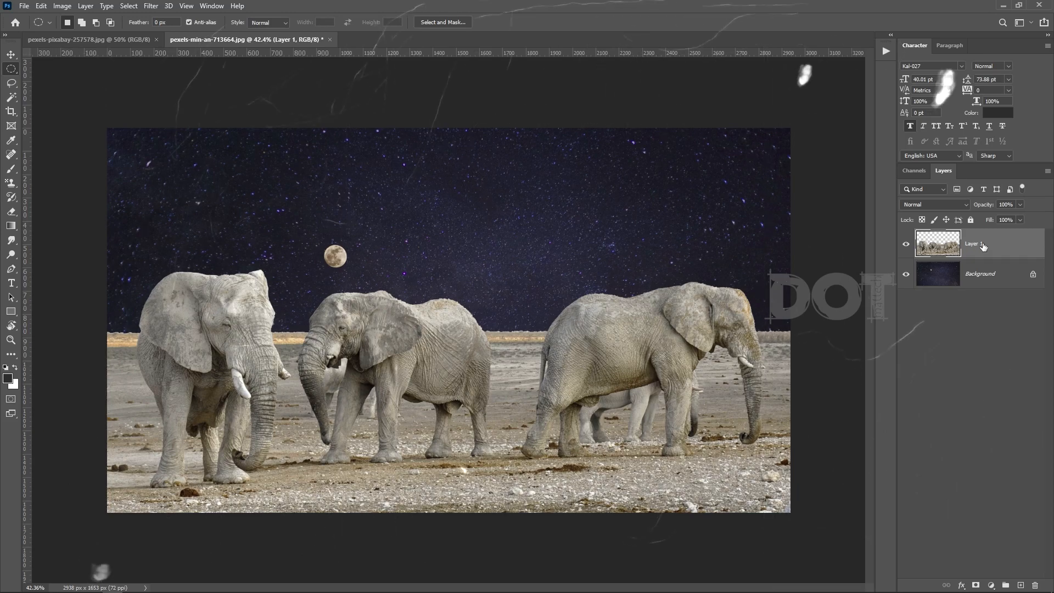
# - Apply Match Color to the elephant layer, with pexels-min-an-713664.jpg as the source and its Background as the source layer
pyautogui.click(62, 6)
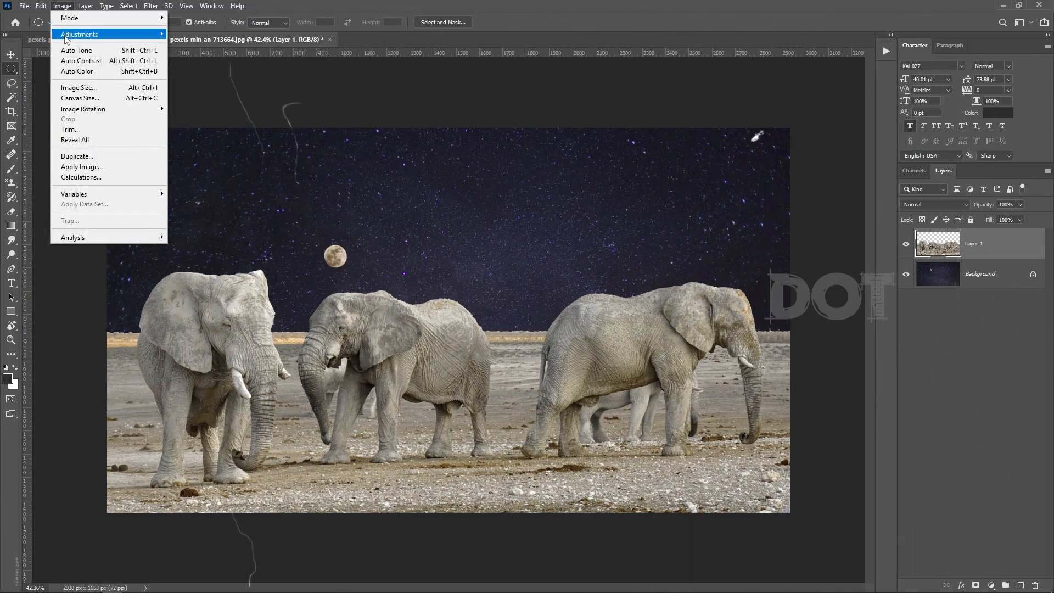
pyautogui.moveTo(101, 40)
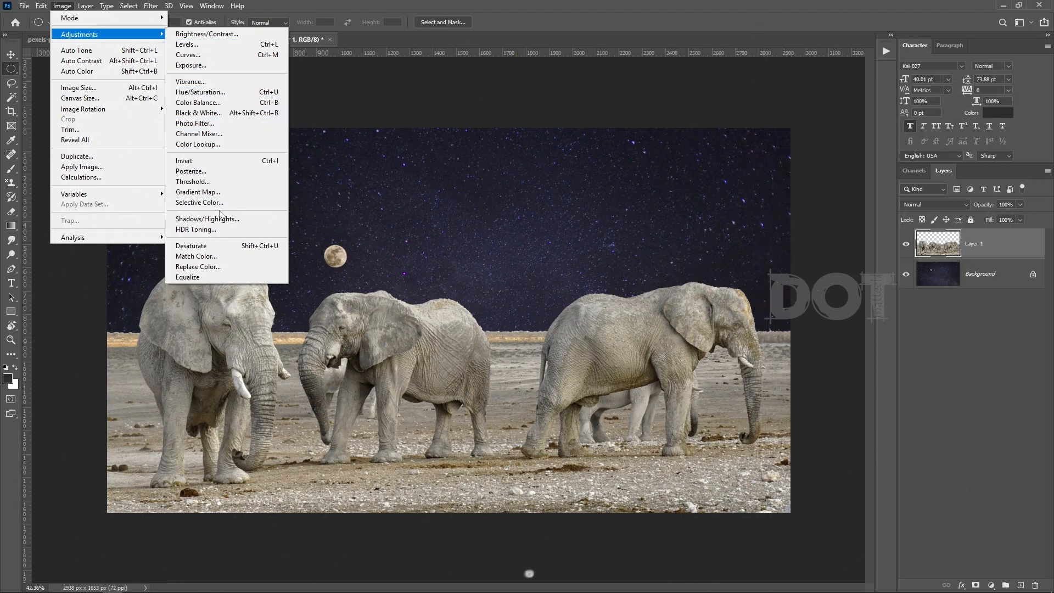
pyautogui.click(197, 258)
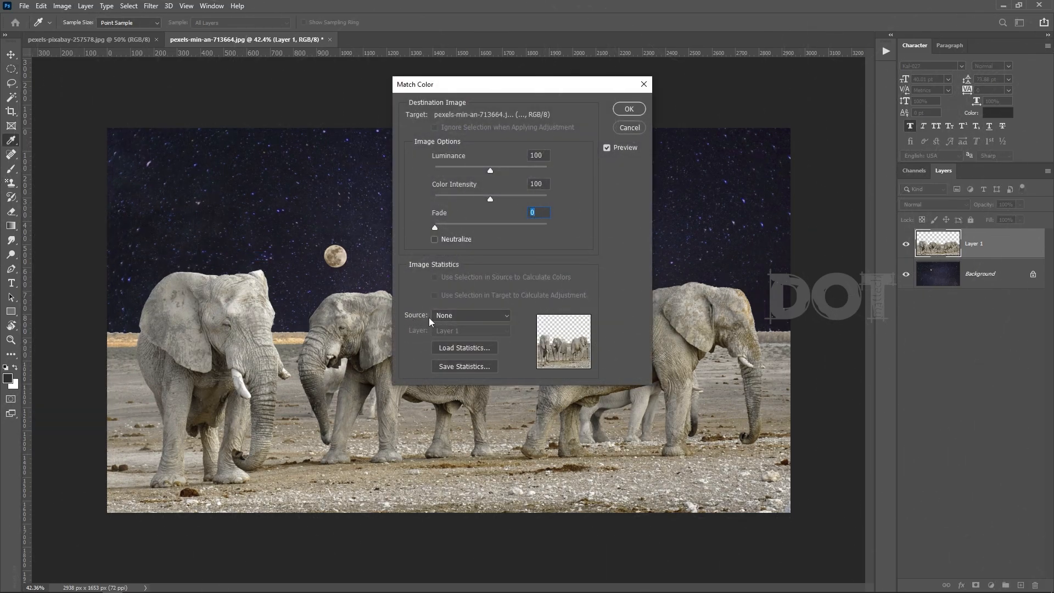
pyautogui.click(497, 316)
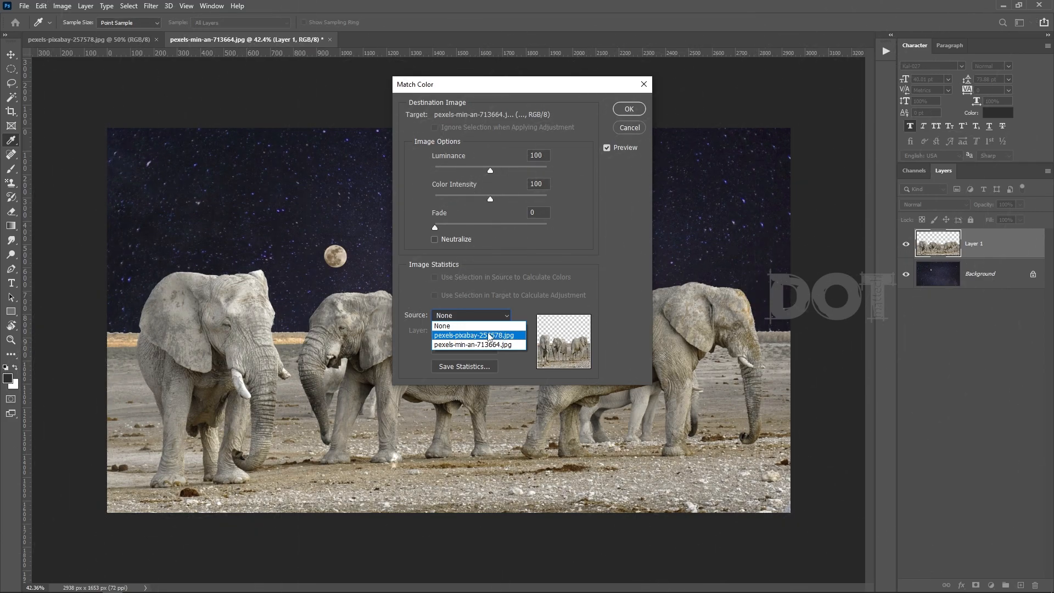
pyautogui.click(470, 346)
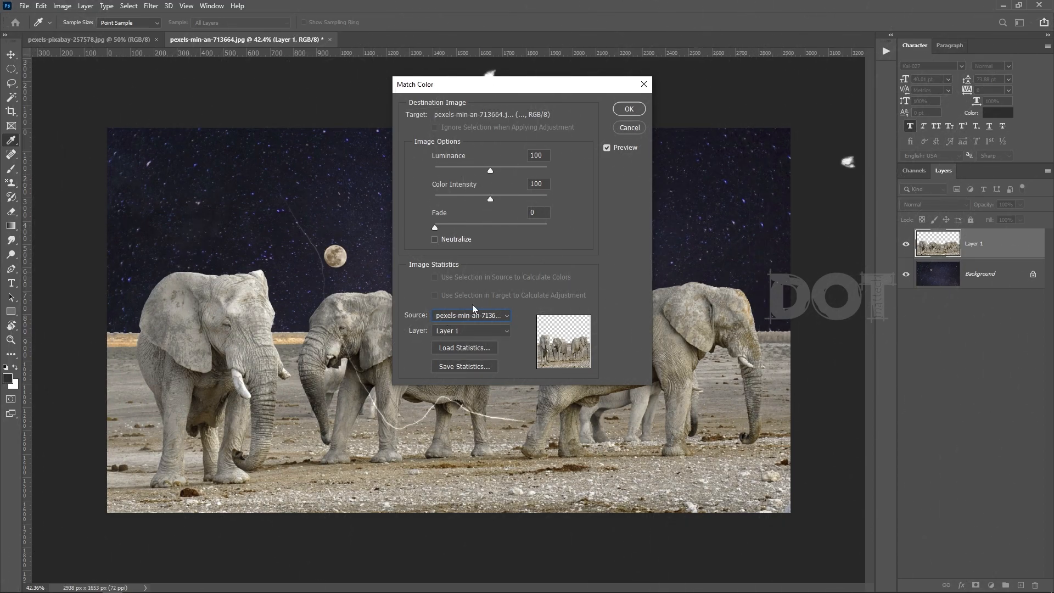
pyautogui.click(475, 332)
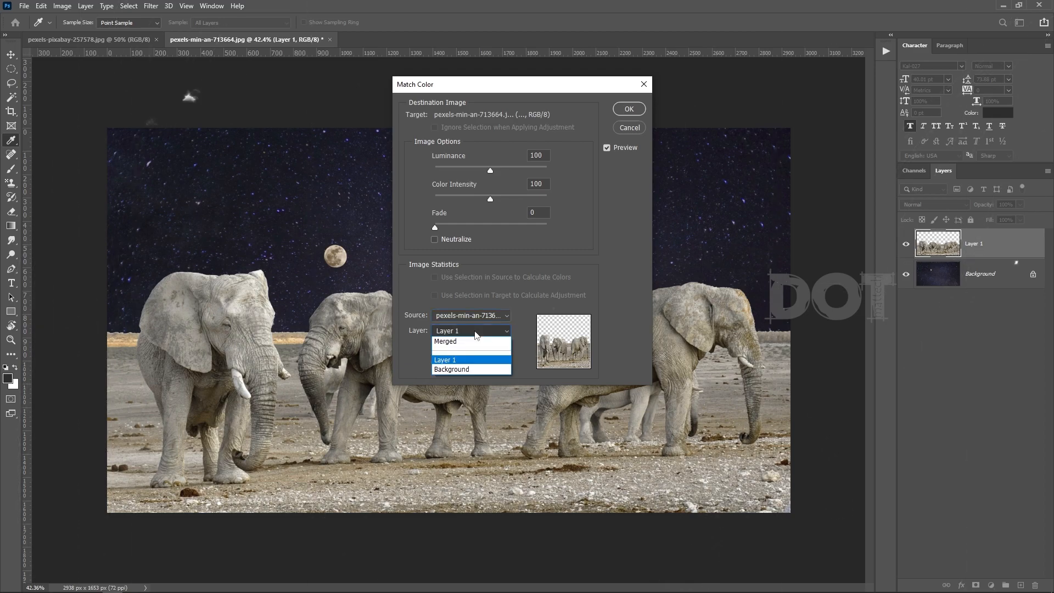
pyautogui.click(462, 370)
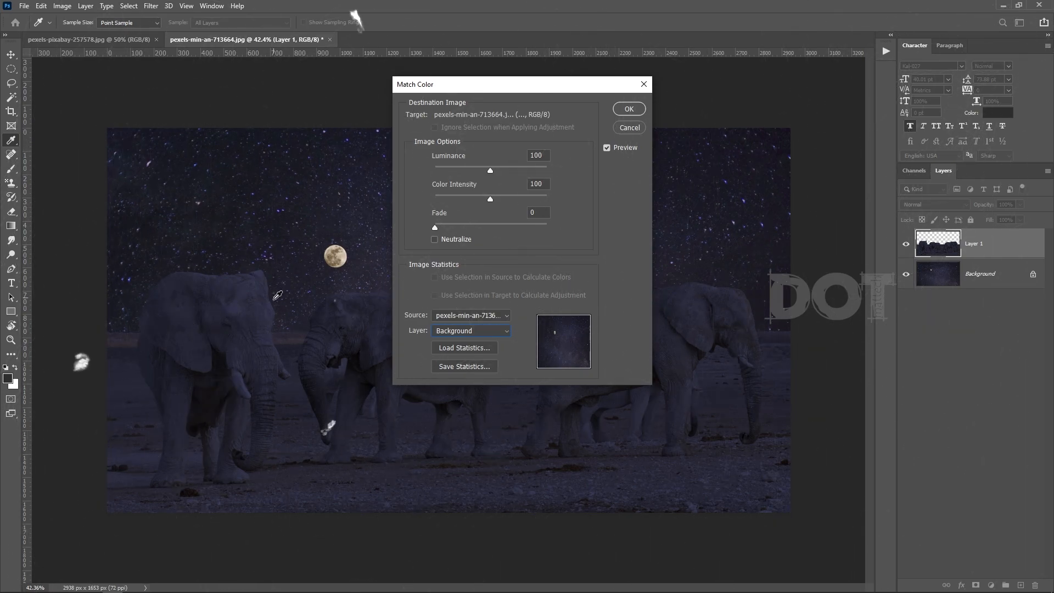
pyautogui.moveTo(507, 90); pyautogui.dragTo(557, 125)
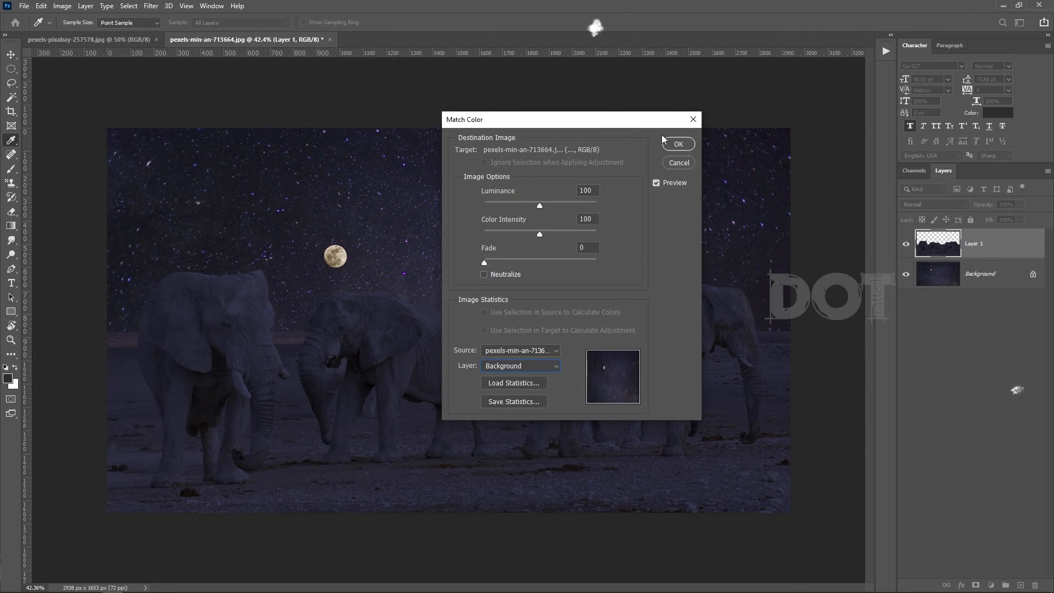
pyautogui.press('Return')
# - Add a new empty layer above the elephants and set its blend mode to Soft Light
pyautogui.press('m')
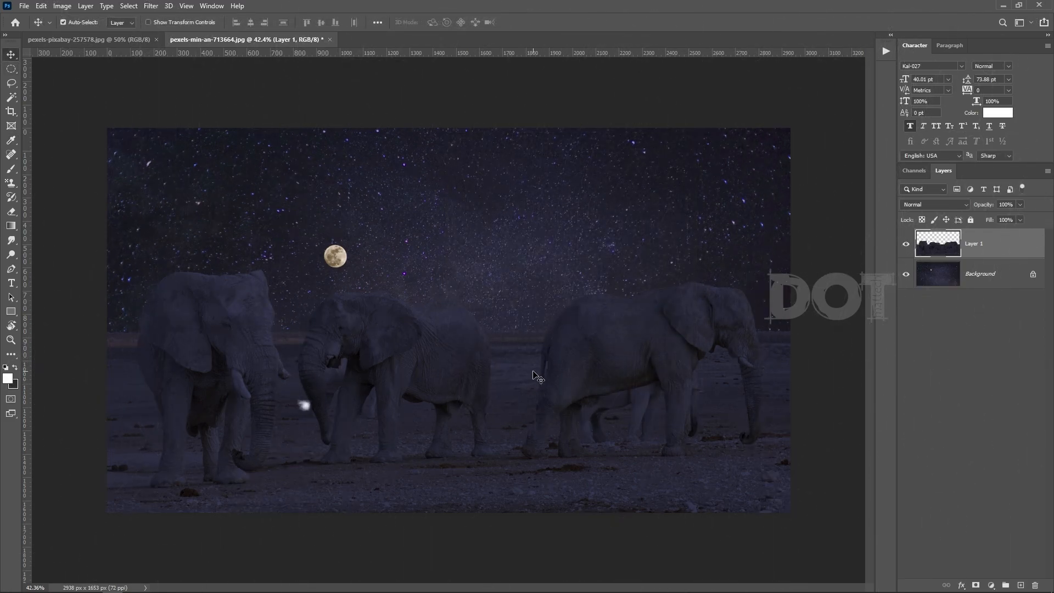
pyautogui.click(1021, 586)
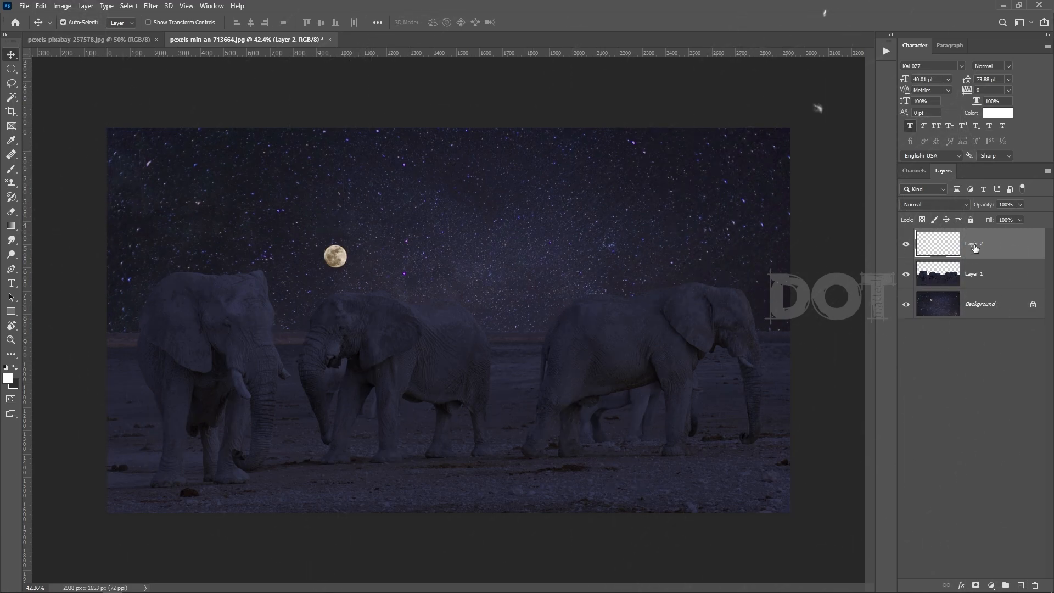
pyautogui.click(947, 206)
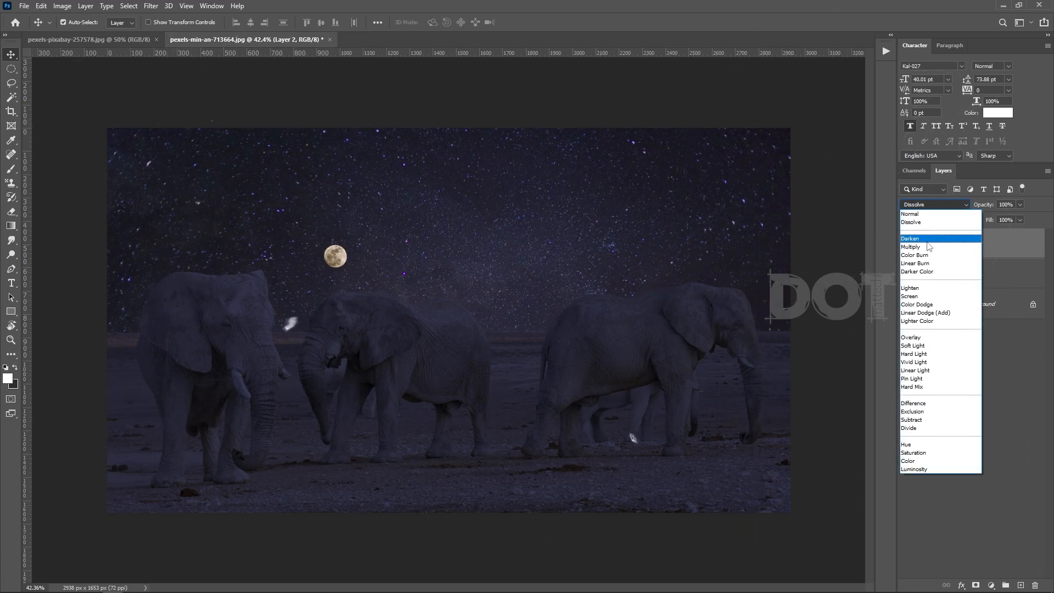
pyautogui.click(924, 345)
pyautogui.keyDown('ctrl'); pyautogui.click(997, 247); pyautogui.keyUp('ctrl')
pyautogui.click(997, 247)
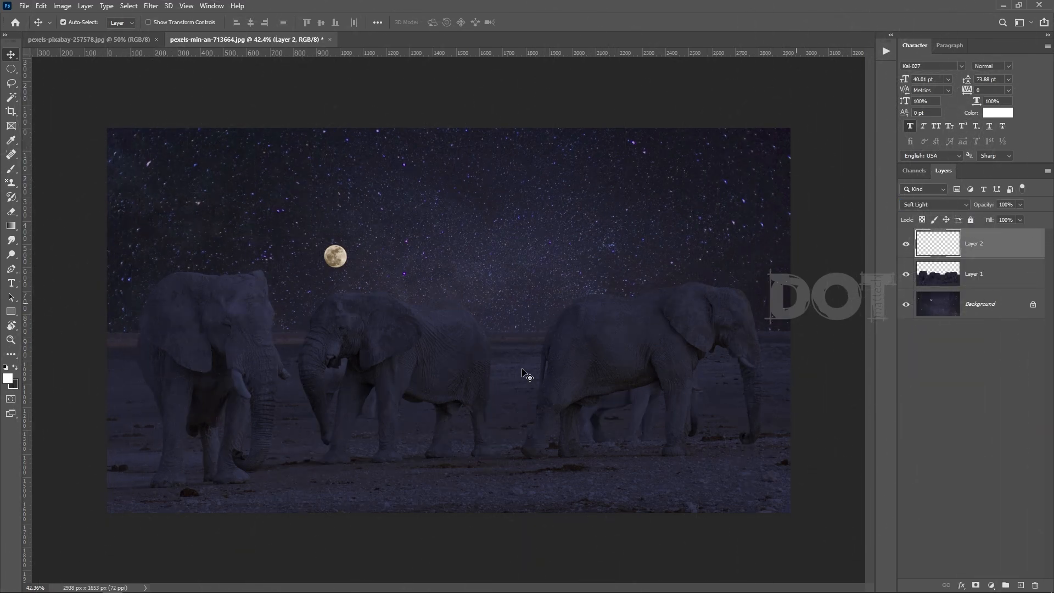
# - Paint a soft glow over the sky and elephants on the Soft Light layer with a Soft Round brush in color #999ebb
pyautogui.press('b')
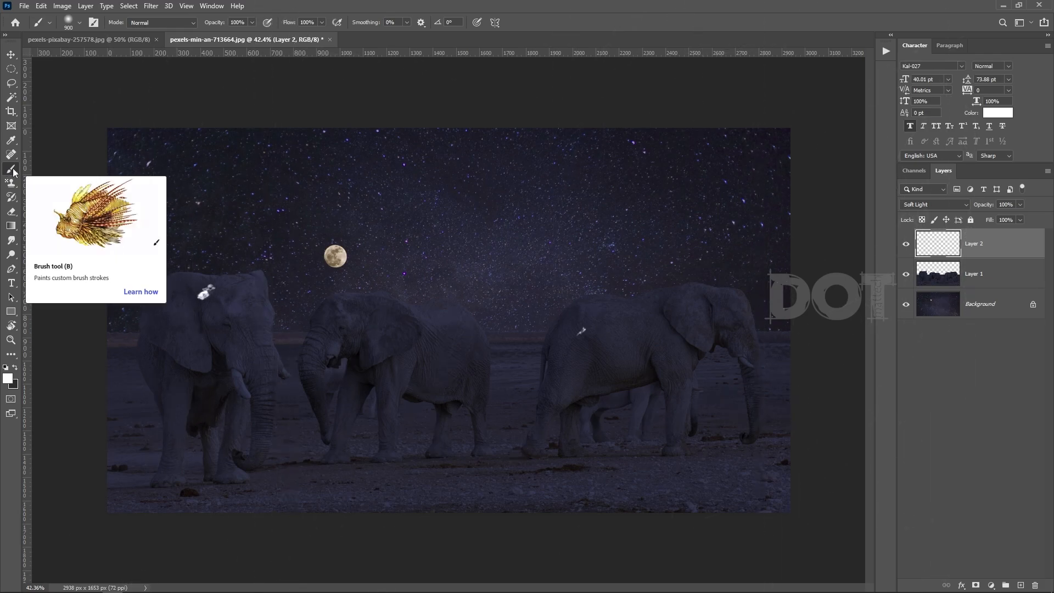
pyautogui.rightClick(415, 214)
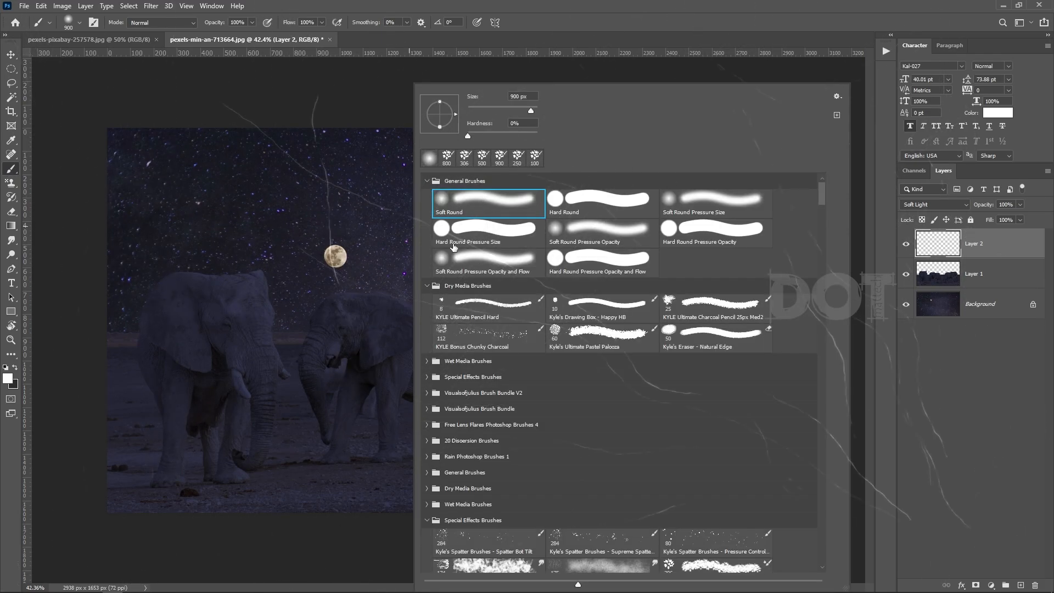
pyautogui.doubleClick(482, 201)
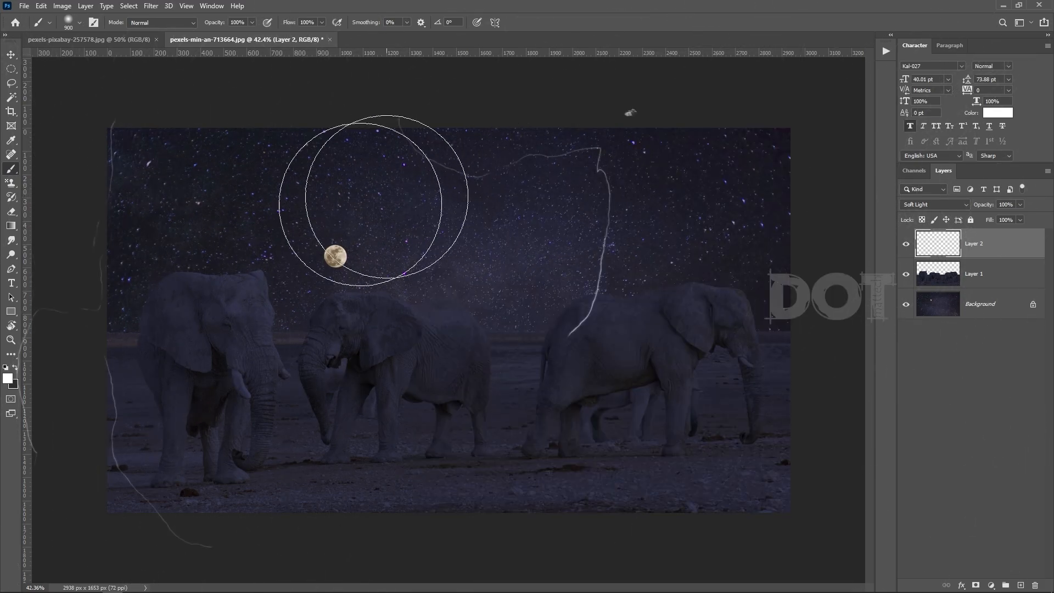
pyautogui.click(8, 380)
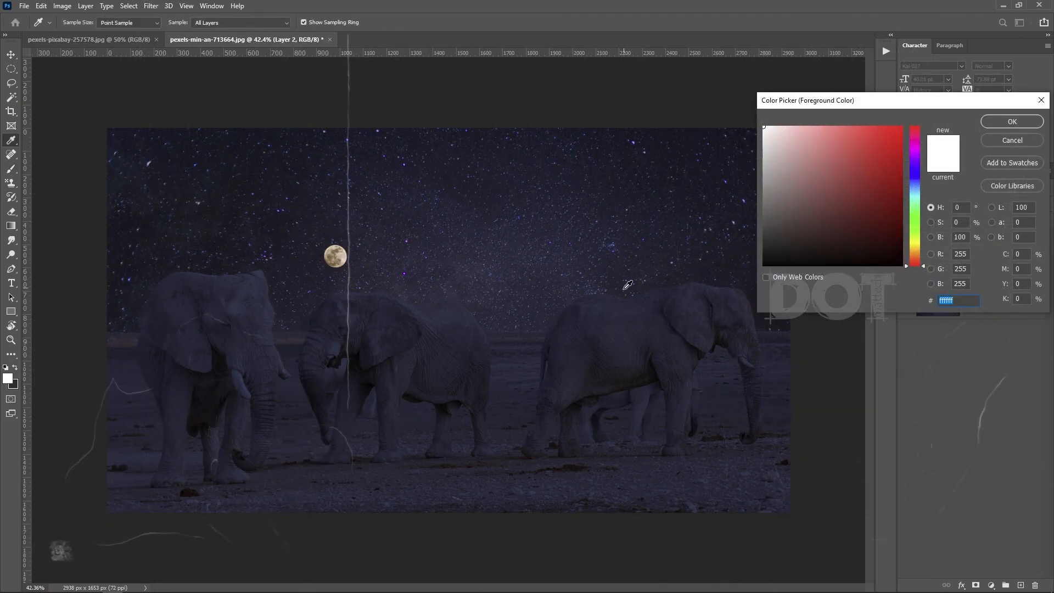
pyautogui.click(585, 269)
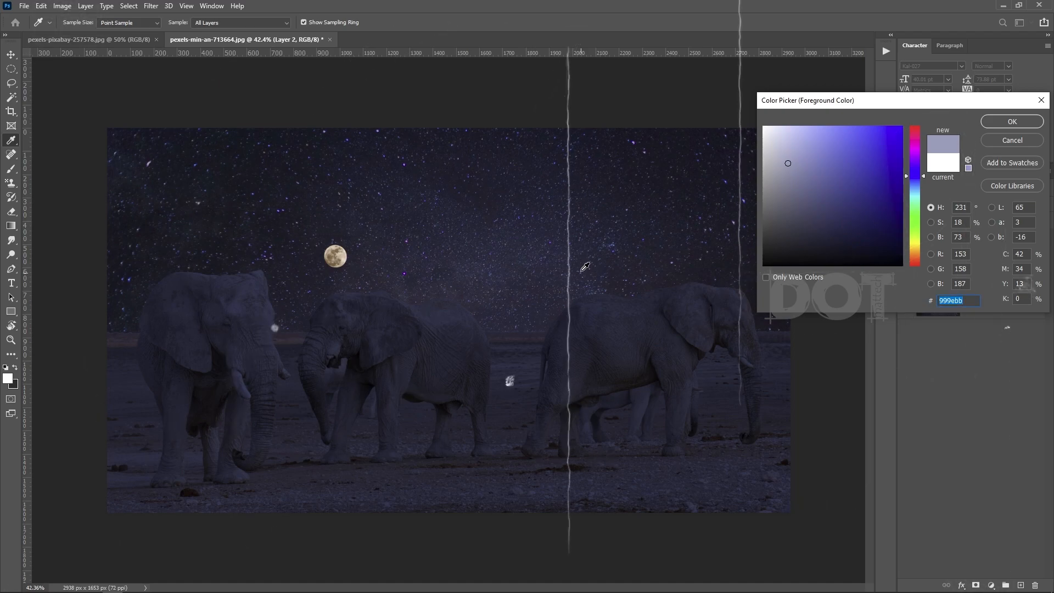
pyautogui.click(1013, 121)
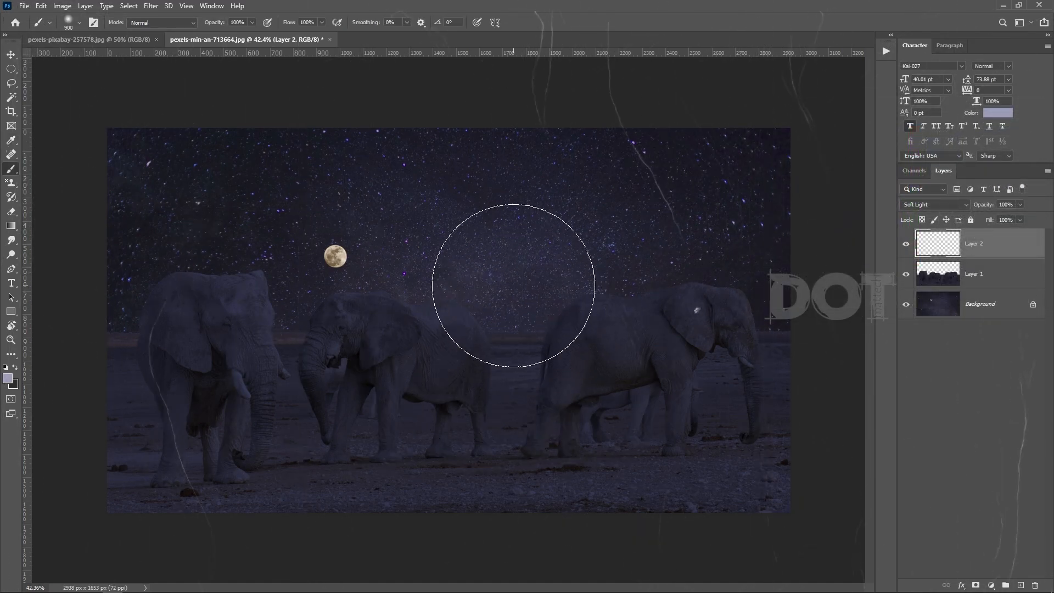
pyautogui.press('v')
pyautogui.press('b')
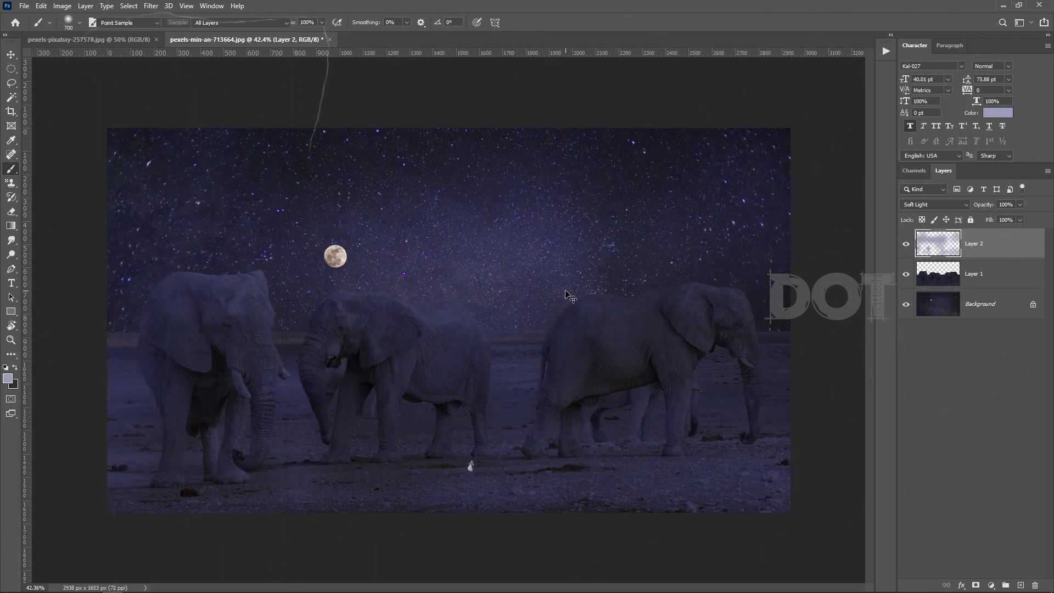
# - Reduce the saturation of the painted glow on the Soft Light layer with a Hue/Saturation adjustment
pyautogui.hotkey('ctrl', 'u')
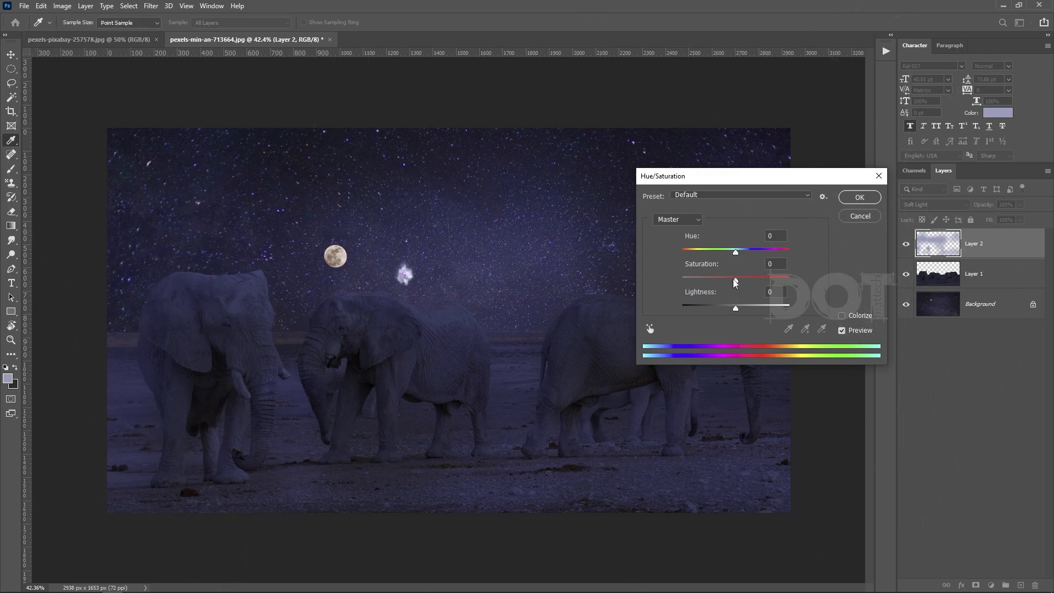
pyautogui.moveTo(736, 283); pyautogui.dragTo(742, 309)
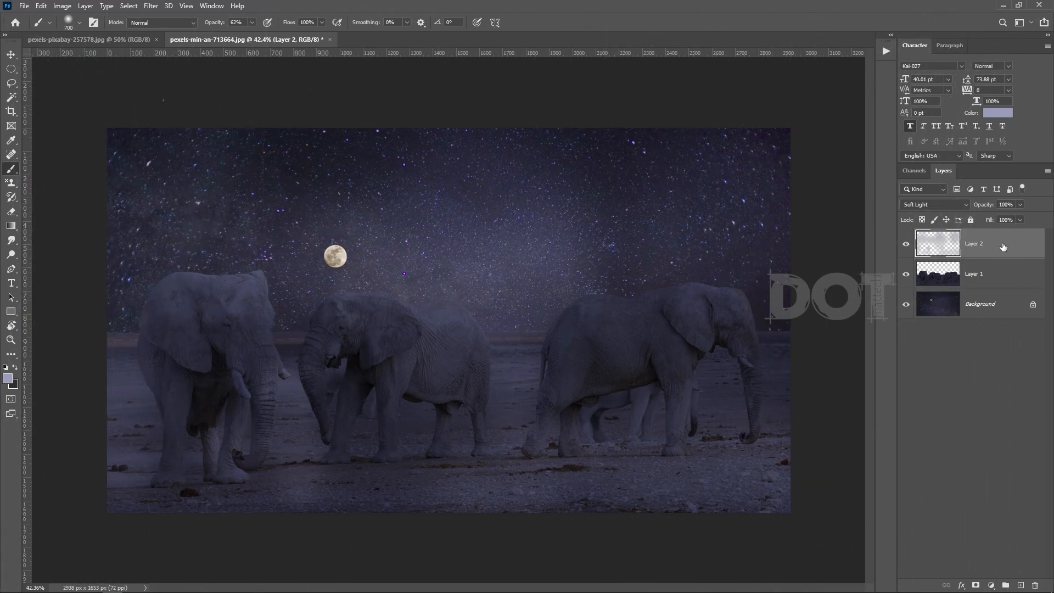
# - Stamp all visible layers into a new top layer and tint it a cooler blue with Color Grading in the Camera Raw Filter
pyautogui.hotkey('ctrl', 'shift', 'alt', 'e')
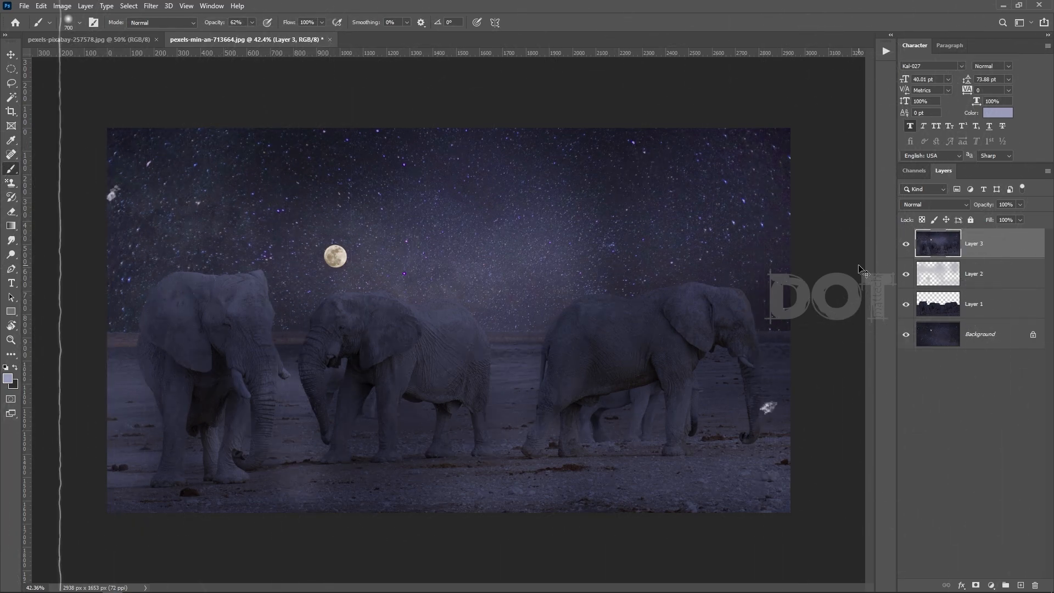
pyautogui.click(154, 7)
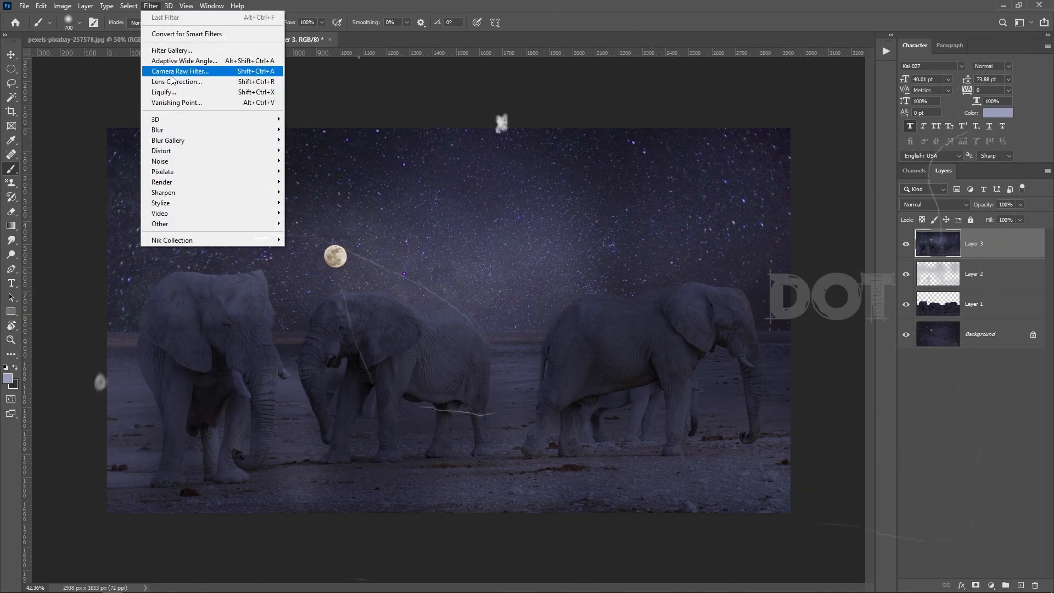
pyautogui.click(218, 77)
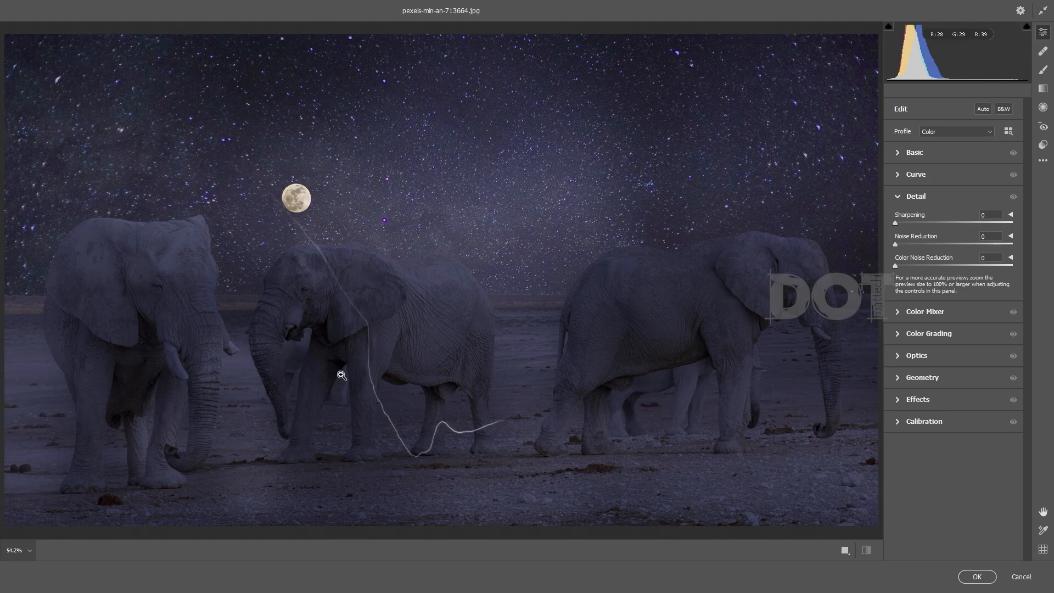
pyautogui.click(892, 336)
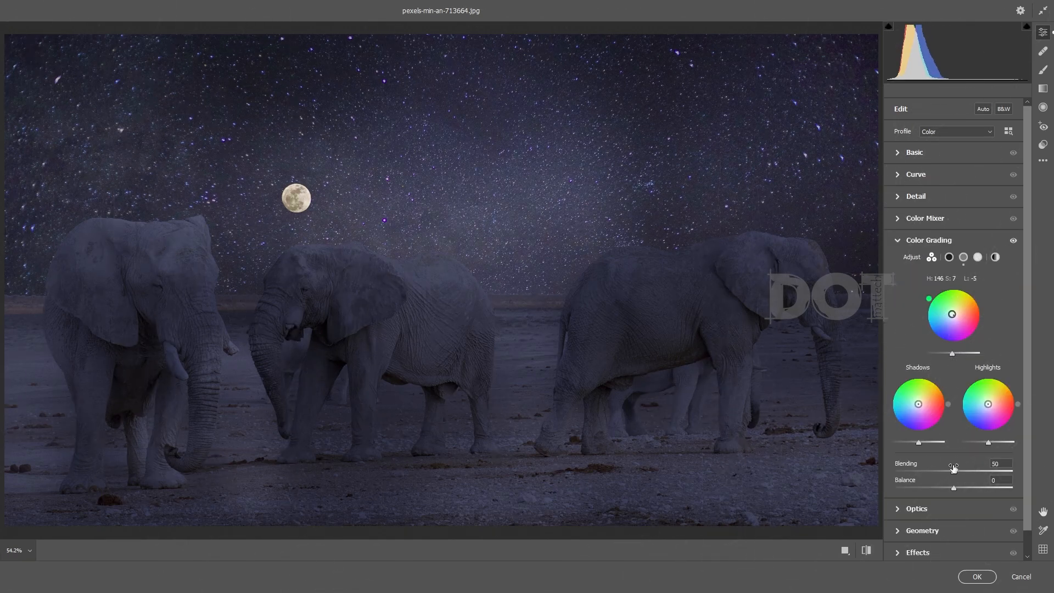
pyautogui.click(952, 242)
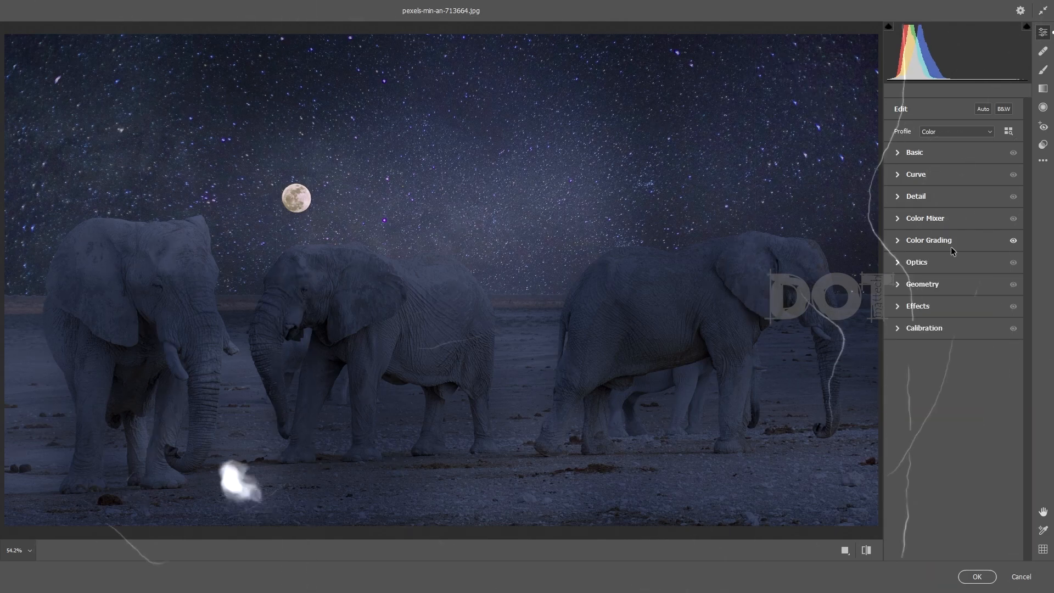
# - Darken the merged night scene with the Basic tonal adjustments in Camera Raw, and adjust its vignetting
pyautogui.click(915, 152)
pyautogui.moveTo(954, 256); pyautogui.dragTo(939, 274)
pyautogui.moveTo(954, 239); pyautogui.dragTo(949, 239)
pyautogui.moveTo(954, 288); pyautogui.dragTo(1013, 281)
pyautogui.moveTo(954, 318); pyautogui.dragTo(955, 318)
pyautogui.moveTo(954, 344)
pyautogui.mouseDown()
pyautogui.moveTo(967, 343)
pyautogui.moveTo(952, 341)
pyautogui.mouseUp()
pyautogui.moveTo(955, 378)
pyautogui.mouseDown()
pyautogui.moveTo(966, 377)
pyautogui.moveTo(955, 366)
pyautogui.mouseUp()
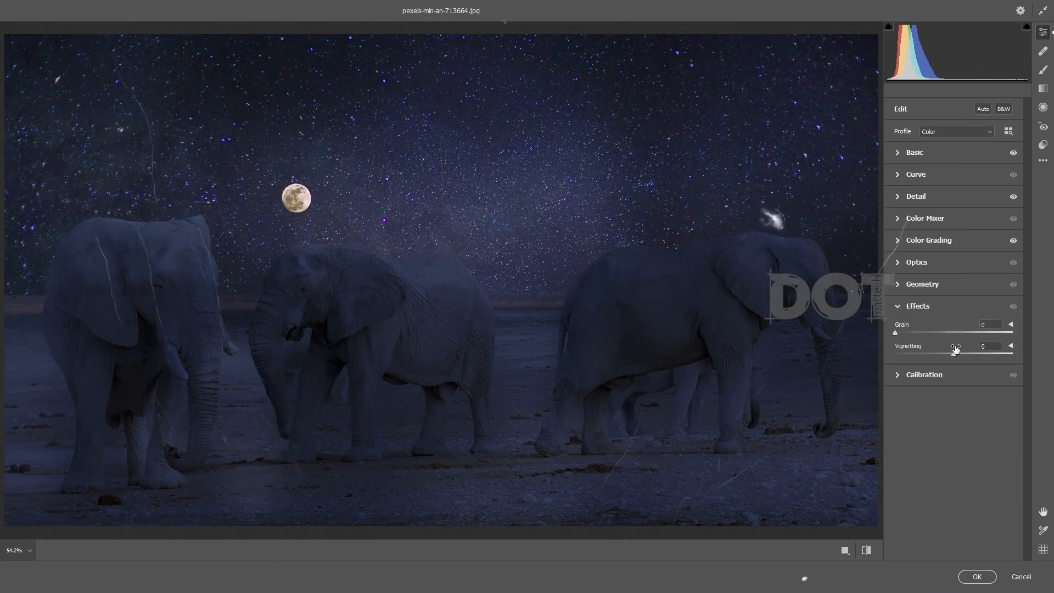
pyautogui.moveTo(956, 346); pyautogui.dragTo(985, 346)
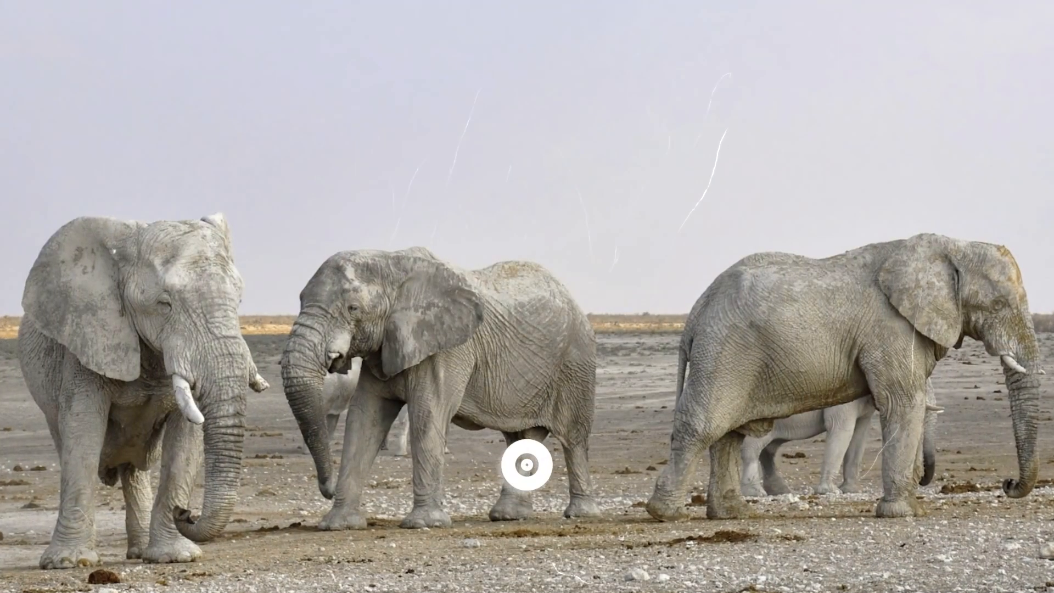